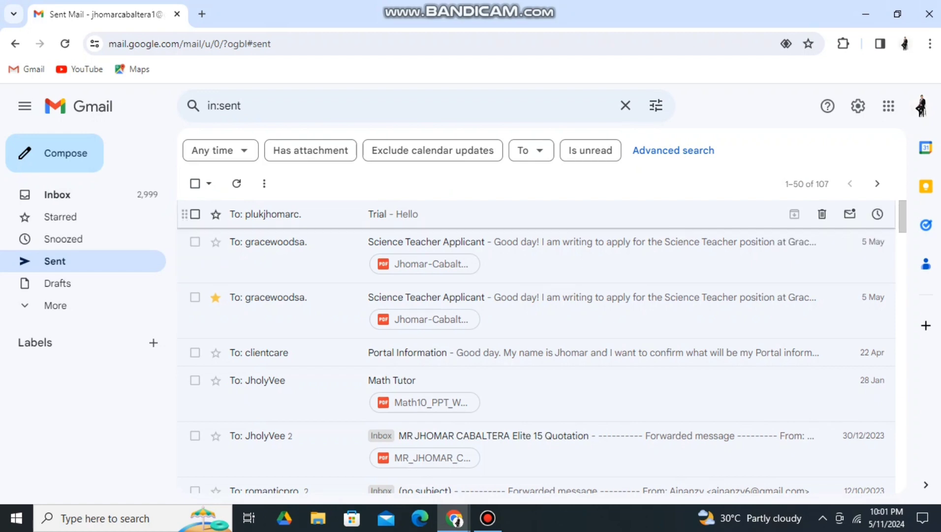
Open the full mail settings and set the Undo Send cancellation period to 30 seconds
click(57, 195)
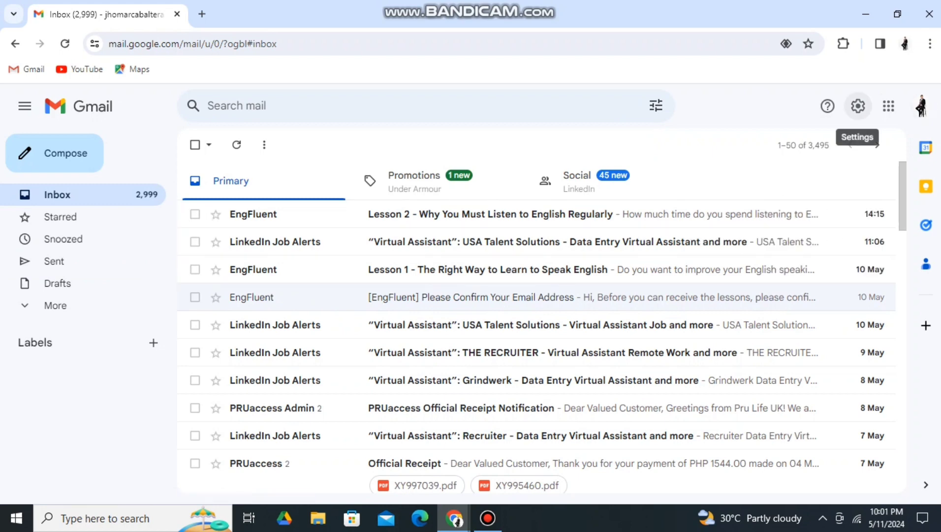
click(858, 105)
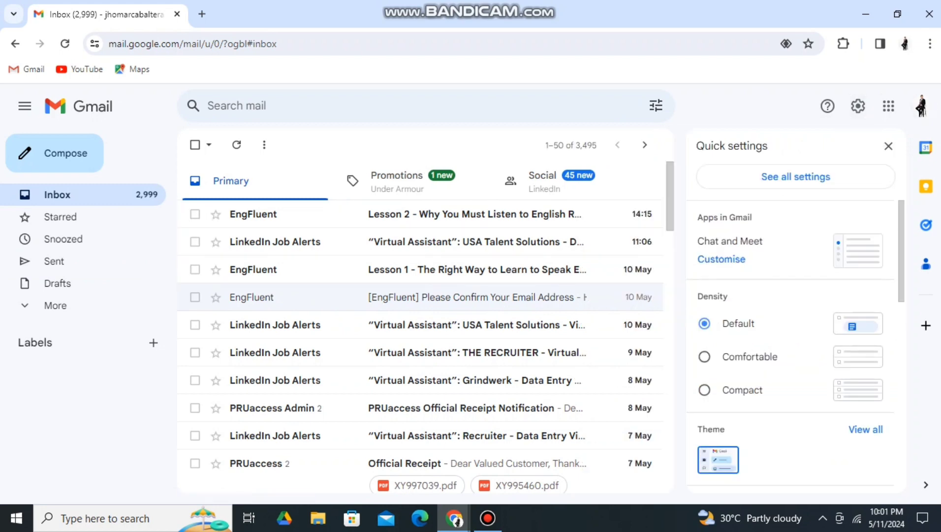
click(796, 177)
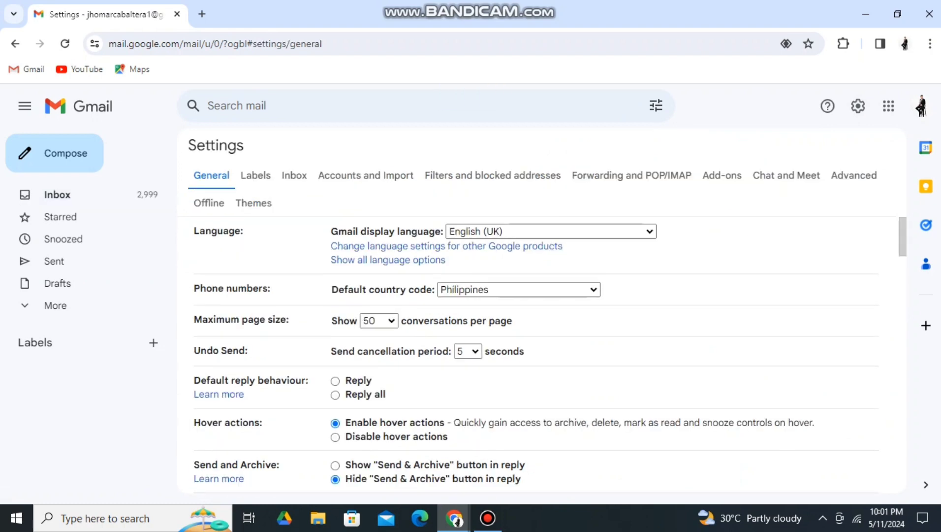
scroll(542, 354, down, 1)
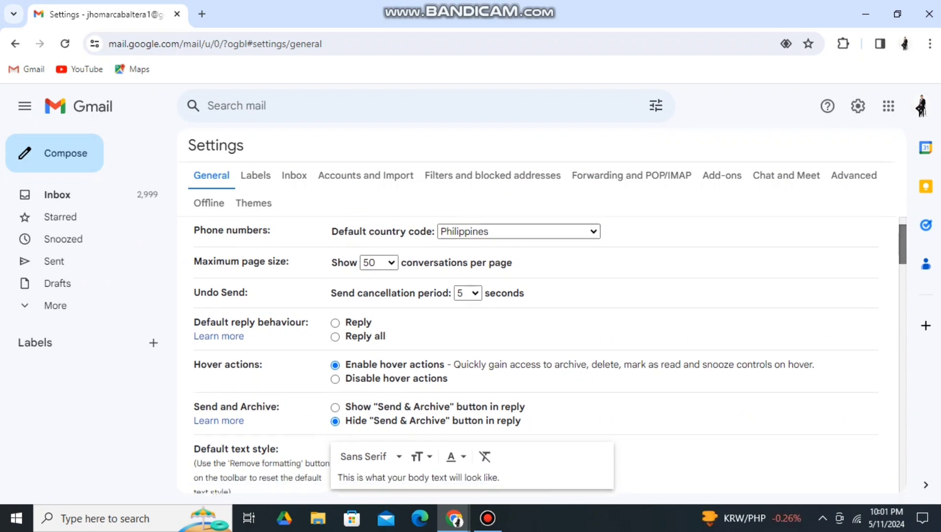
click(468, 287)
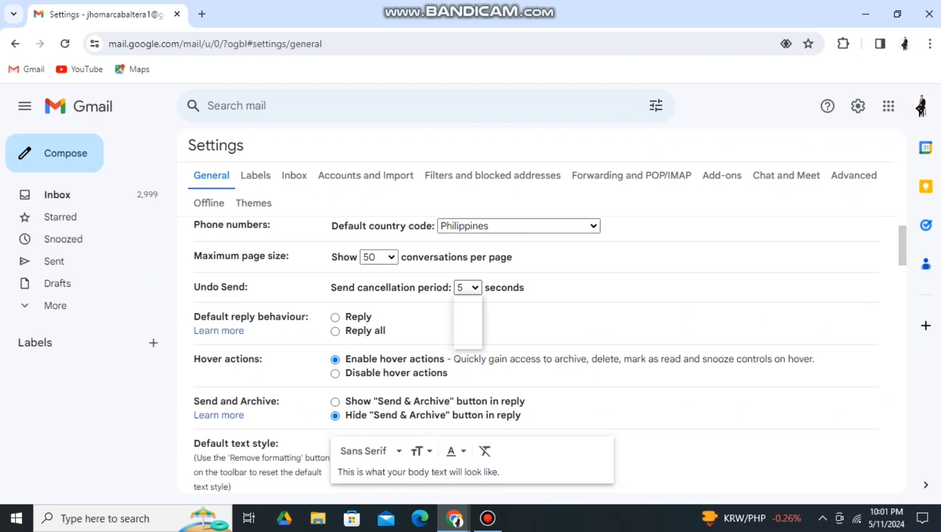
key(Down)
key(Down)
key(Down)
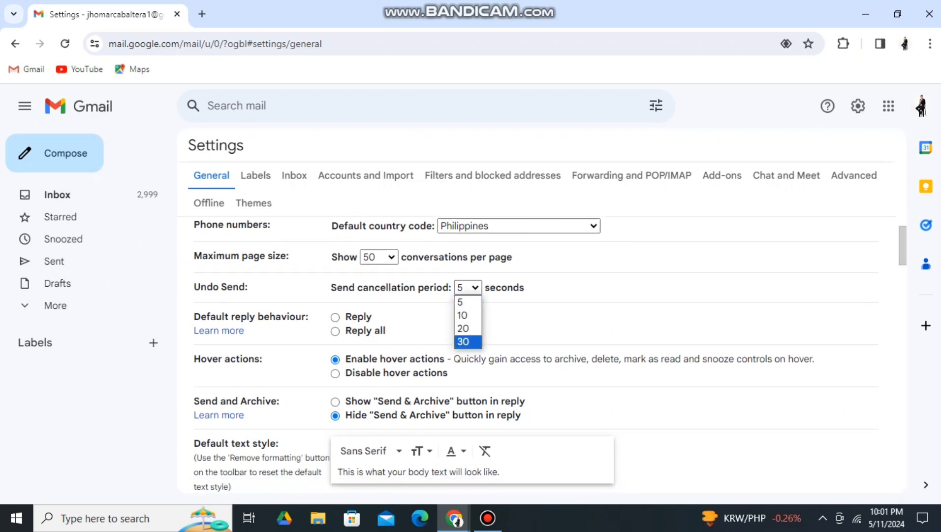
key(Return)
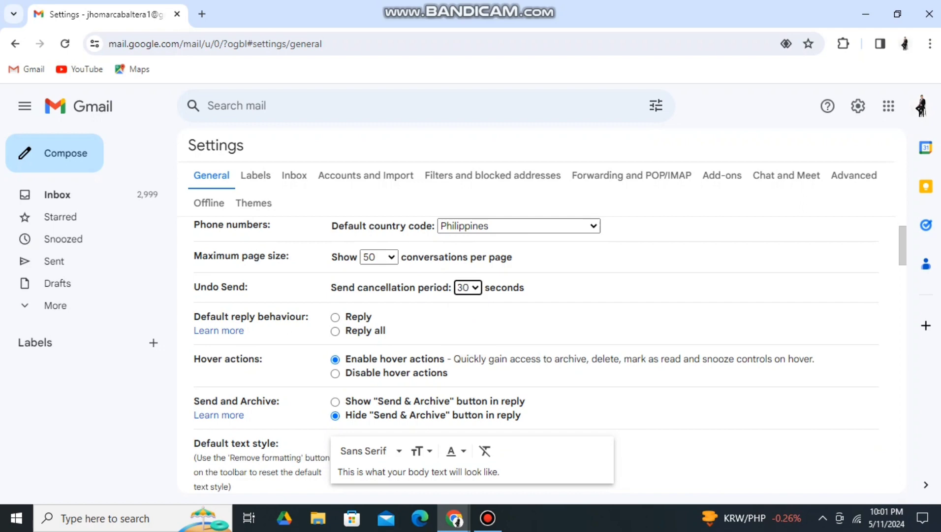
Save the changes made to the general settings
scroll(536, 354, down, 1)
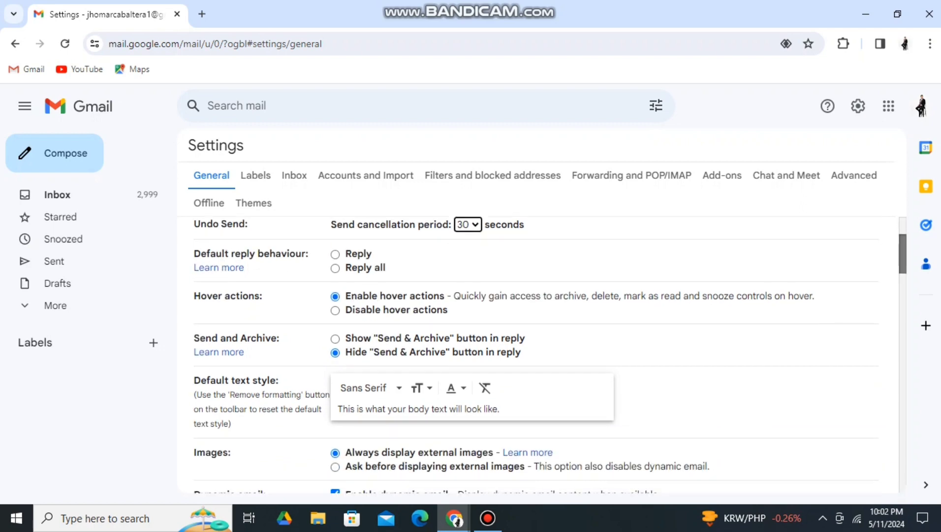
scroll(536, 354, down, 8)
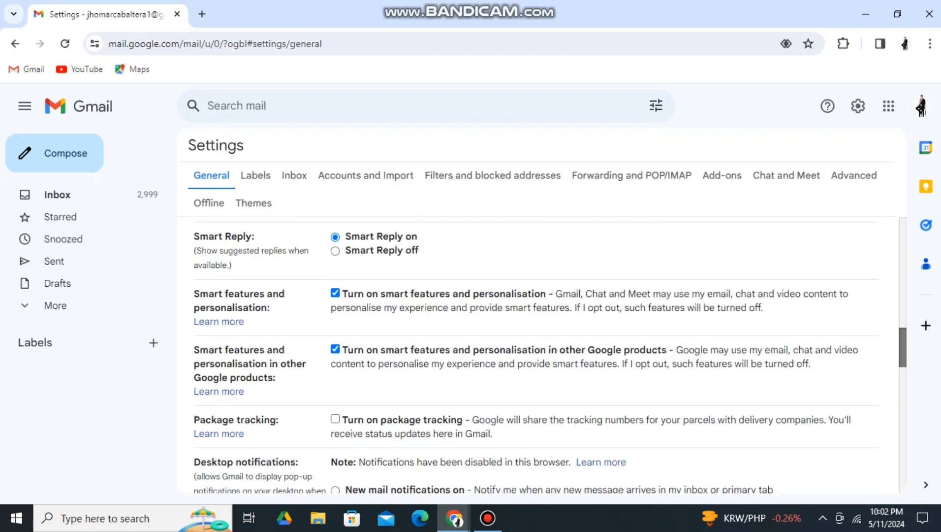
scroll(536, 354, down, 4)
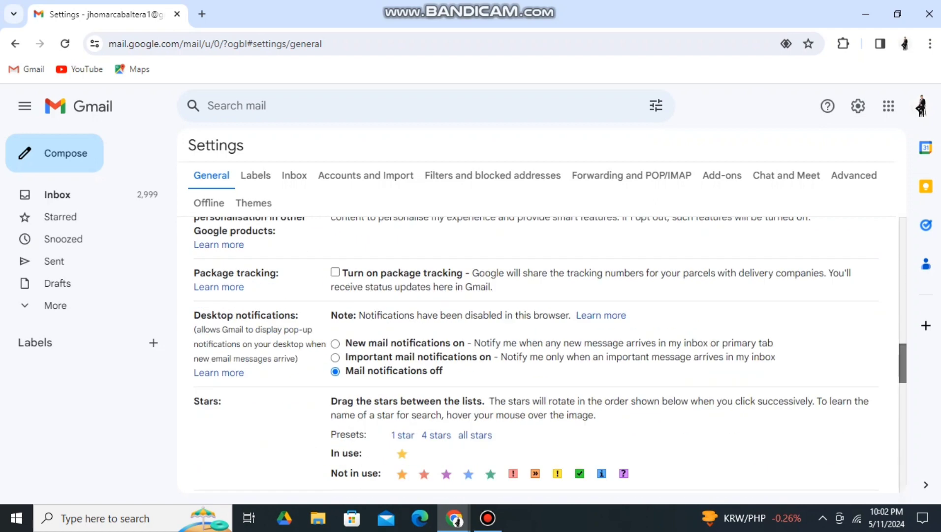
scroll(536, 355, down, 3)
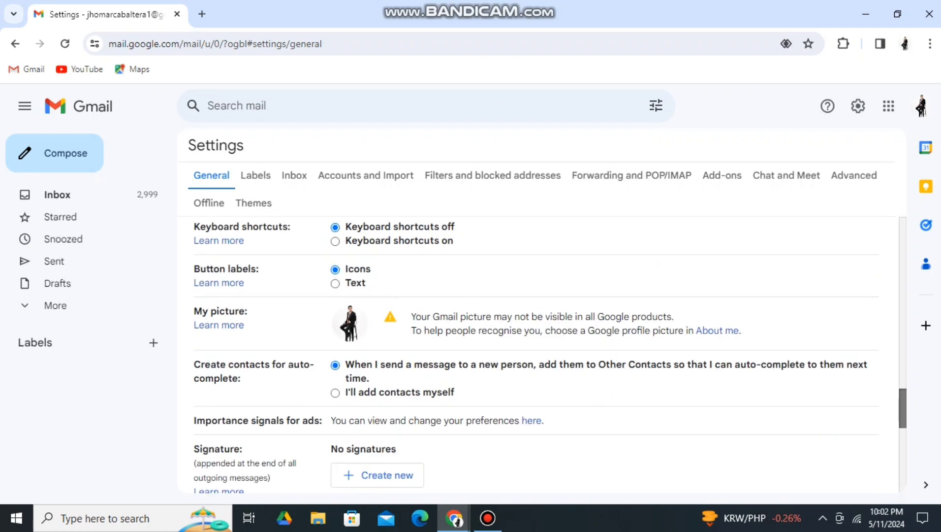
scroll(536, 354, down, 1)
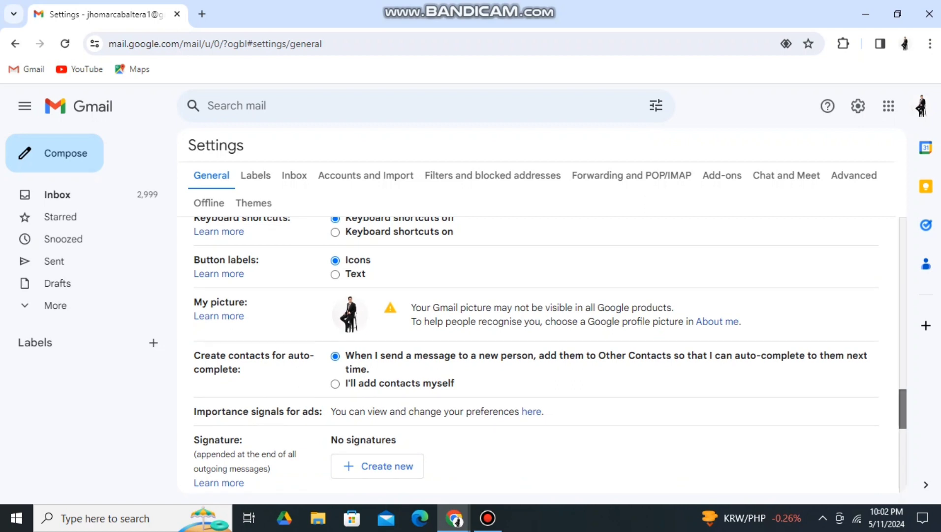
scroll(536, 355, down, 2)
scroll(537, 354, down, 3)
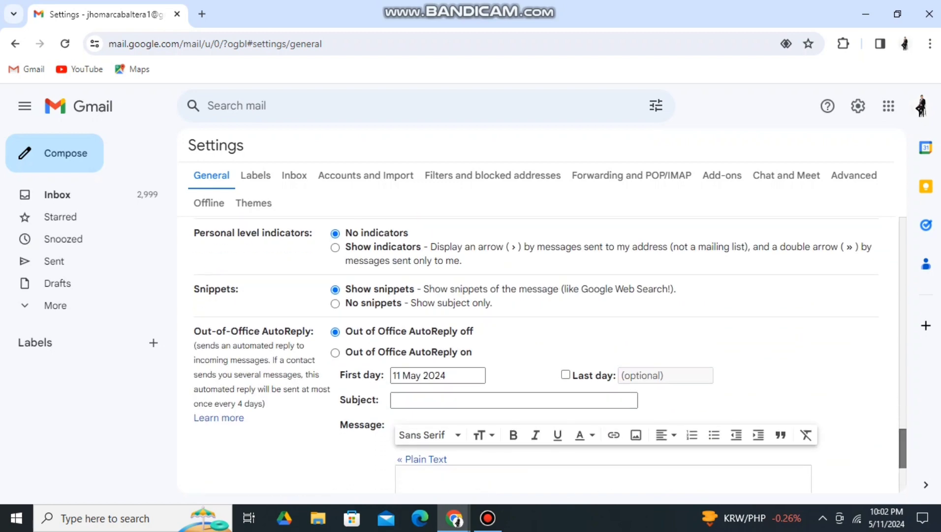
scroll(536, 354, down, 1)
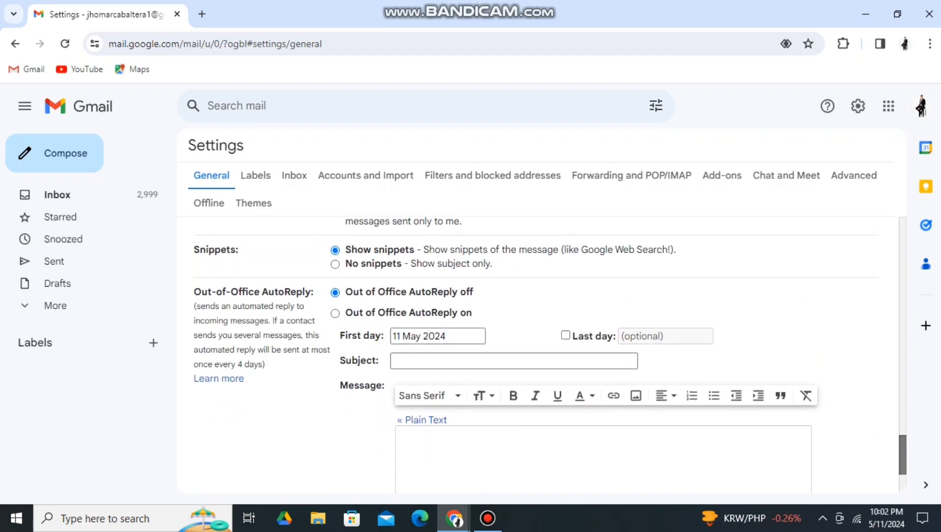
scroll(547, 355, down, 2)
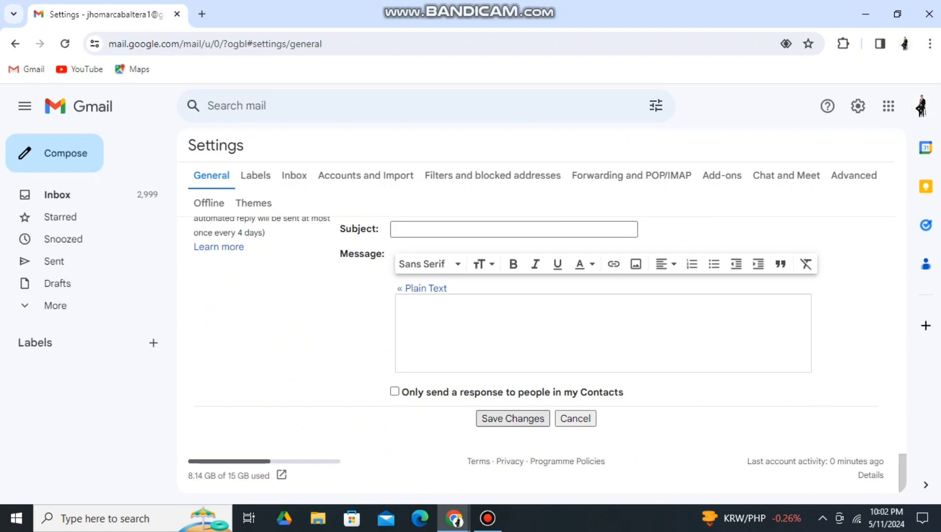
click(512, 417)
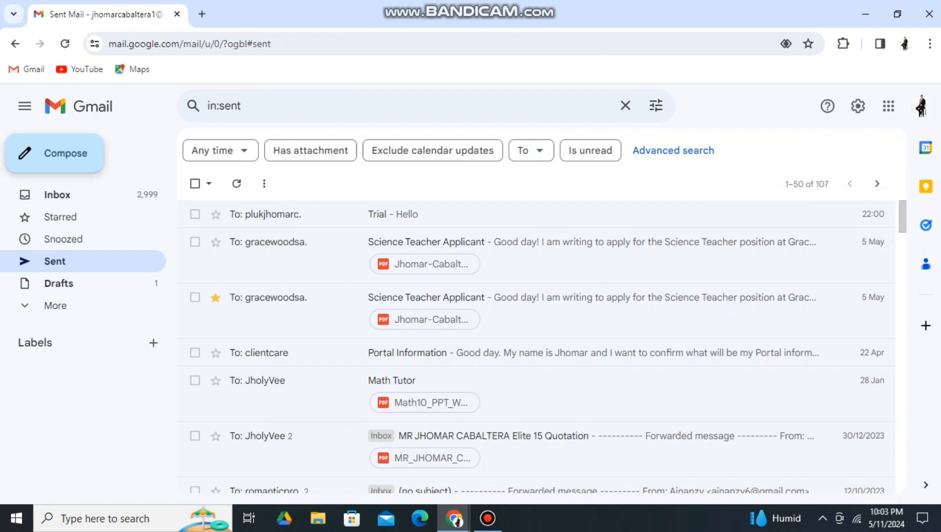
Compose a new message to the suggested contact with the subject "Trial Undo" and the body "Hello"
click(54, 153)
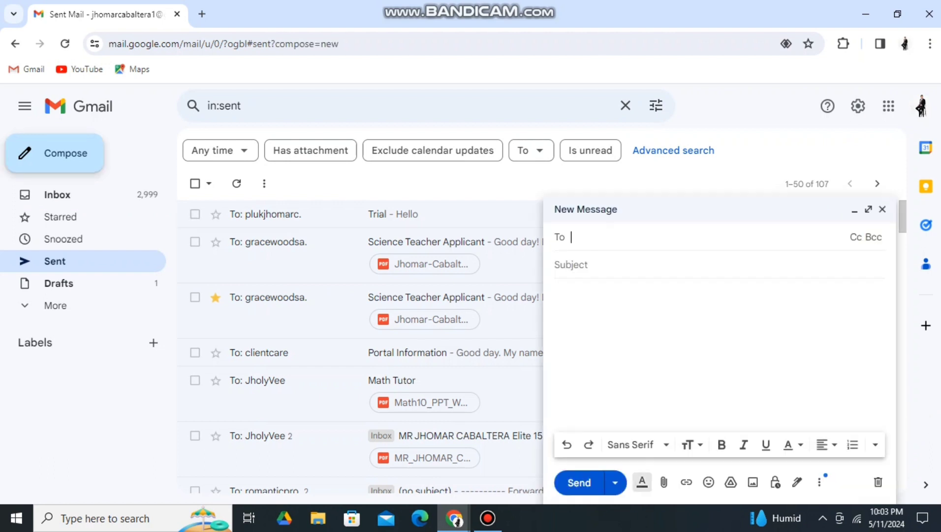
text(plu)
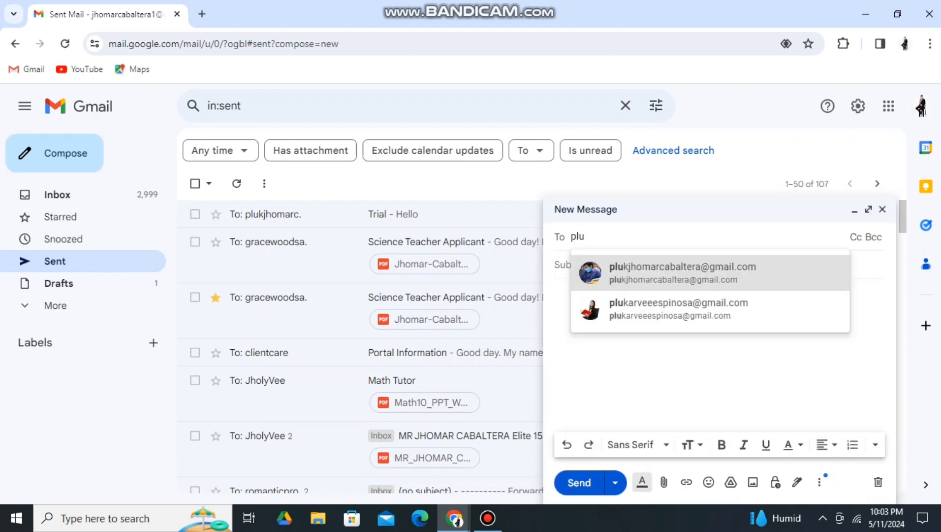
key(Return)
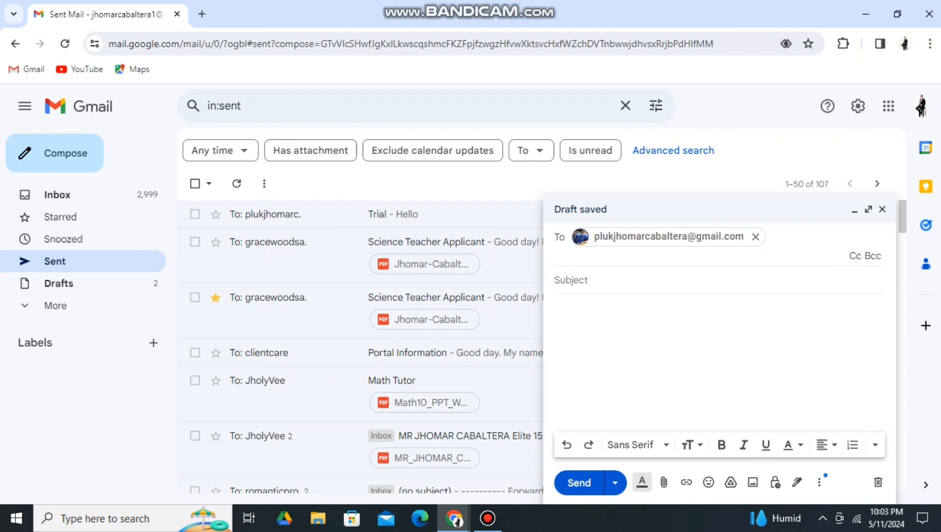
key(Tab)
text(Trial)
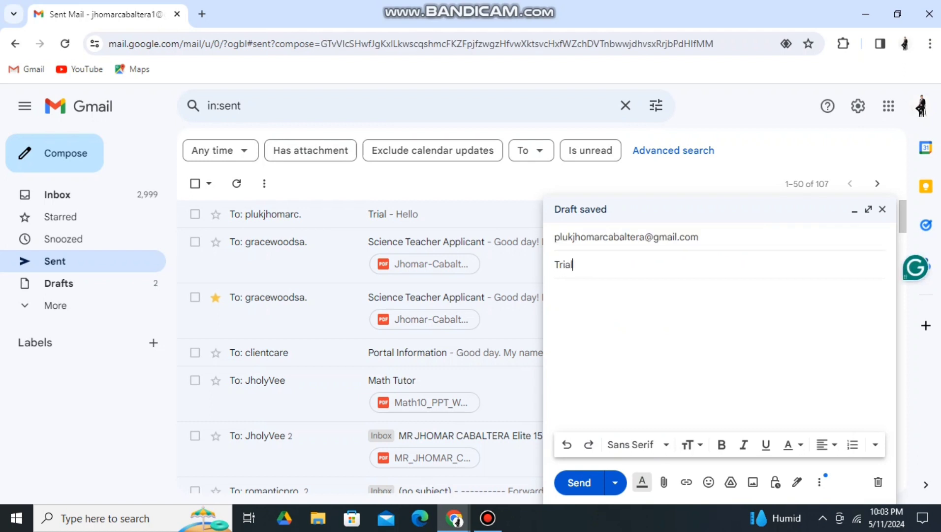
text( Undo)
key(Tab)
text(He)
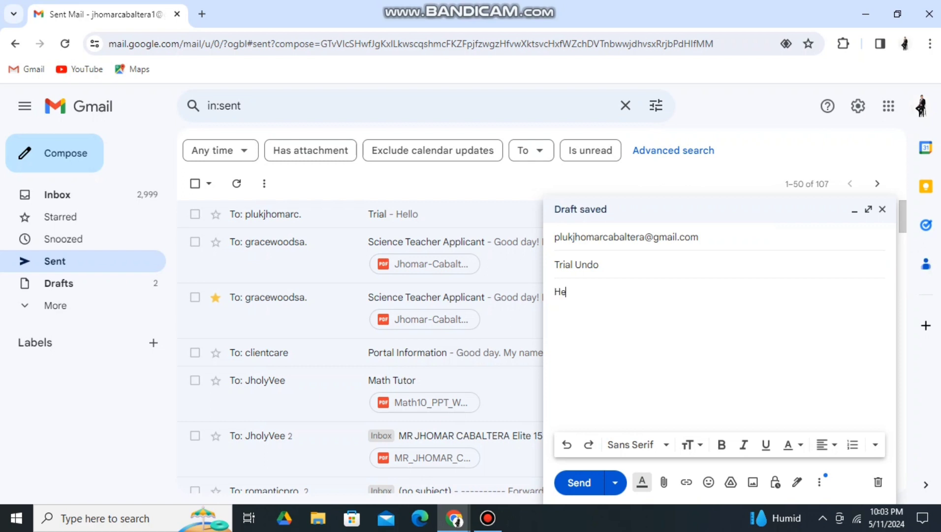
text(llo)
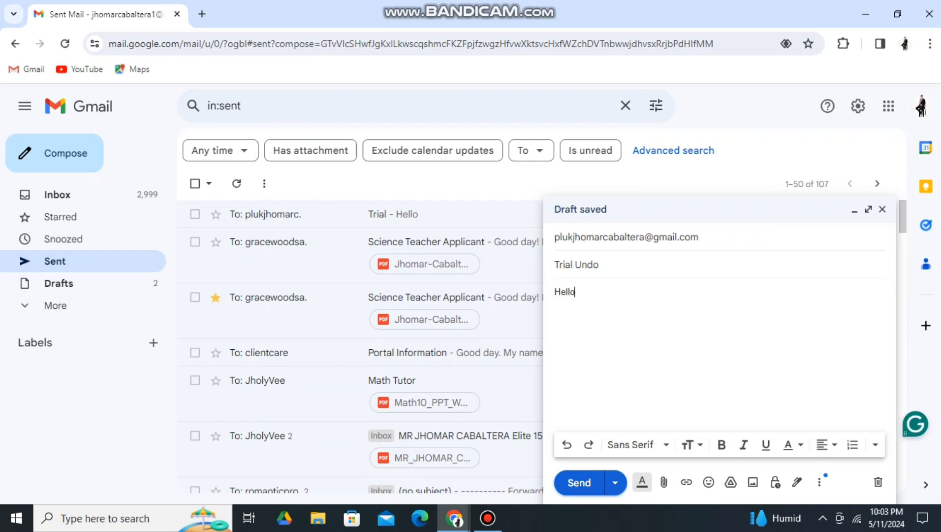
Send the "Trial Undo" message and undo its sending
click(579, 482)
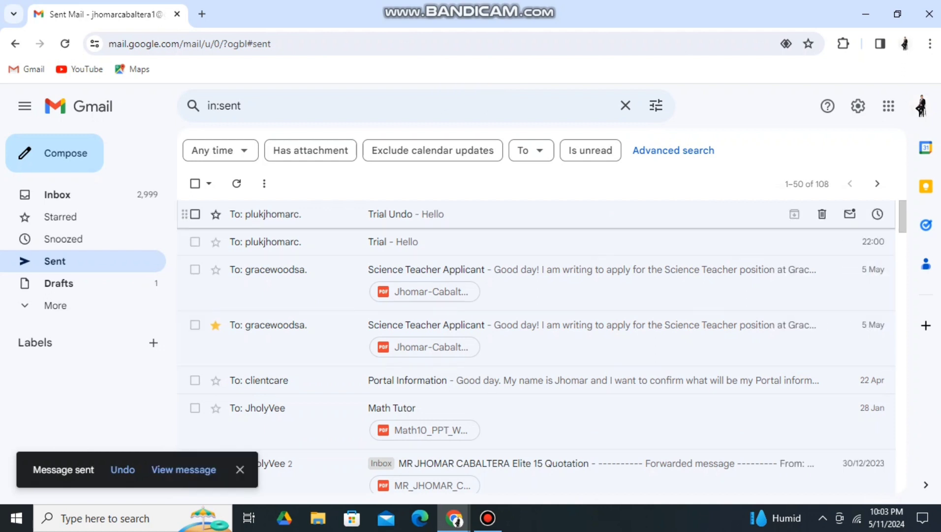
click(195, 213)
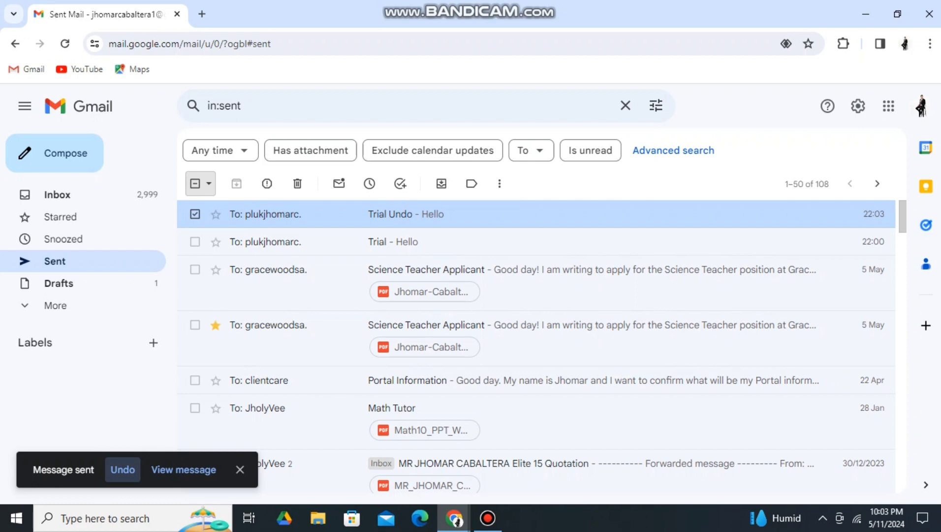
click(122, 469)
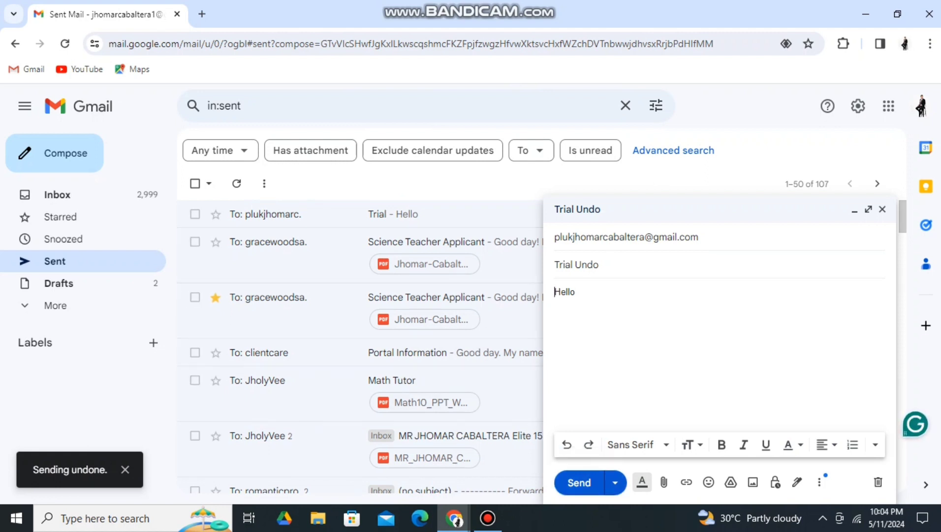
Send and recall the "Trial Undo" message once more, and close it as a draft
click(579, 482)
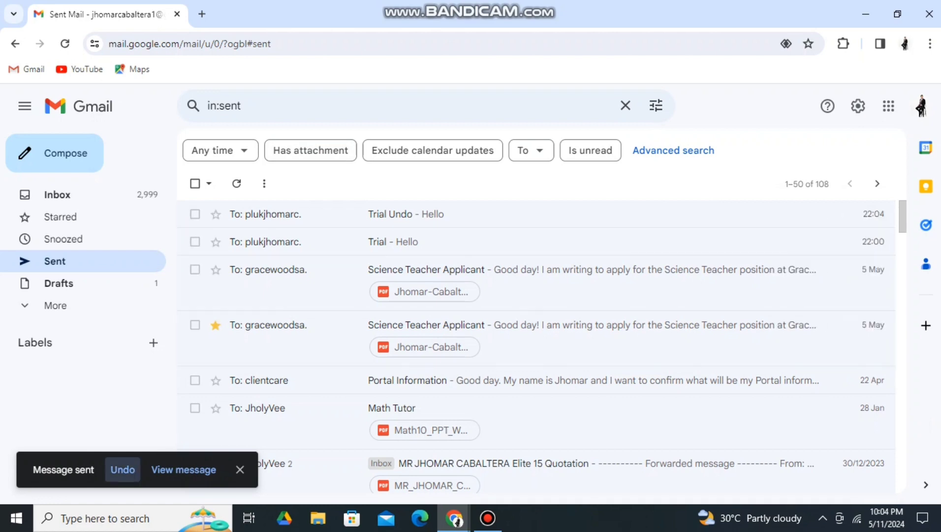
click(123, 469)
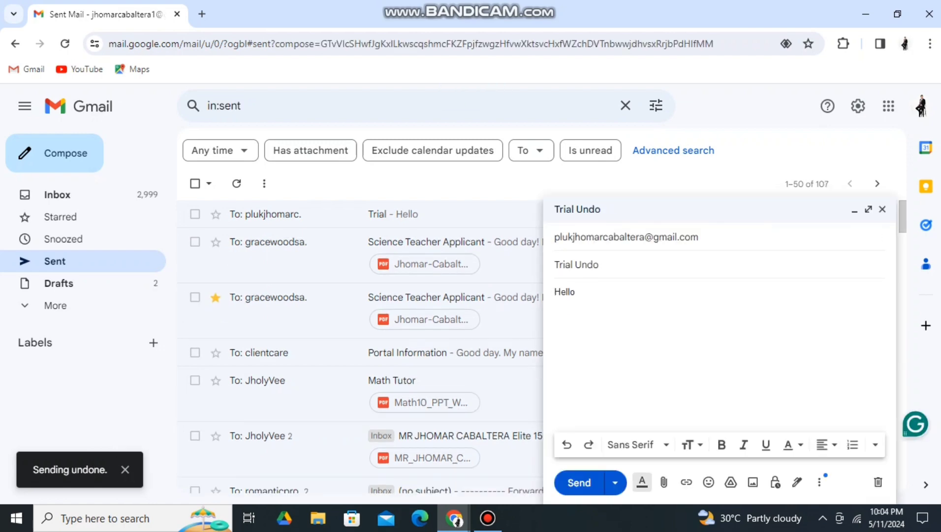
click(882, 208)
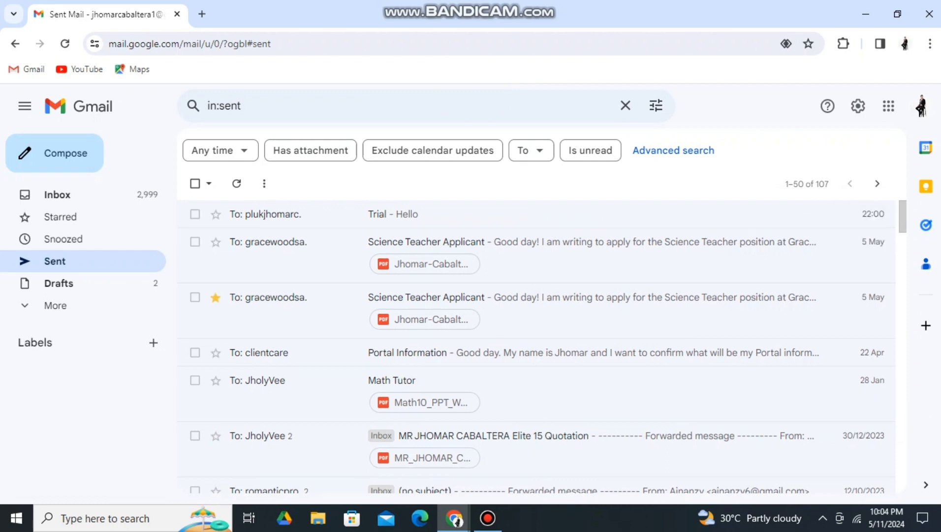
Return to the inbox and search the mail for "unsubscribe"
click(57, 195)
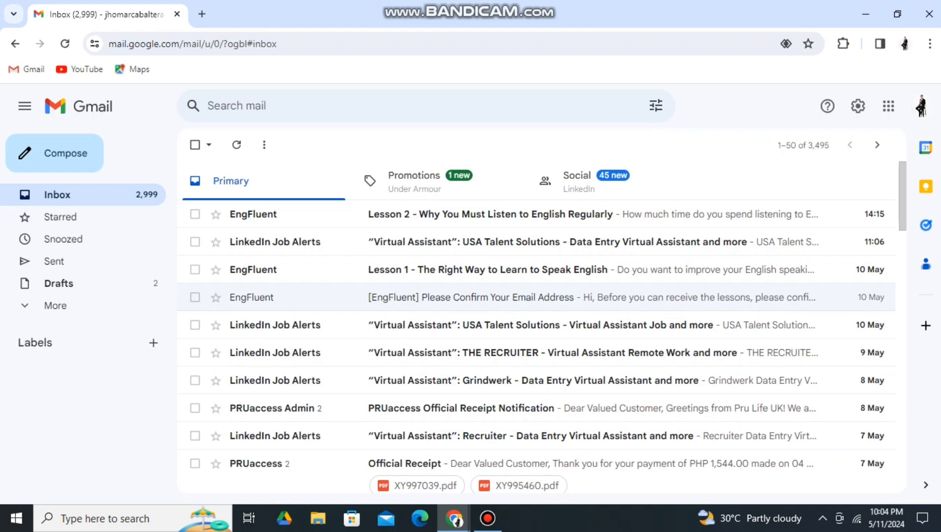
click(237, 105)
text(uns)
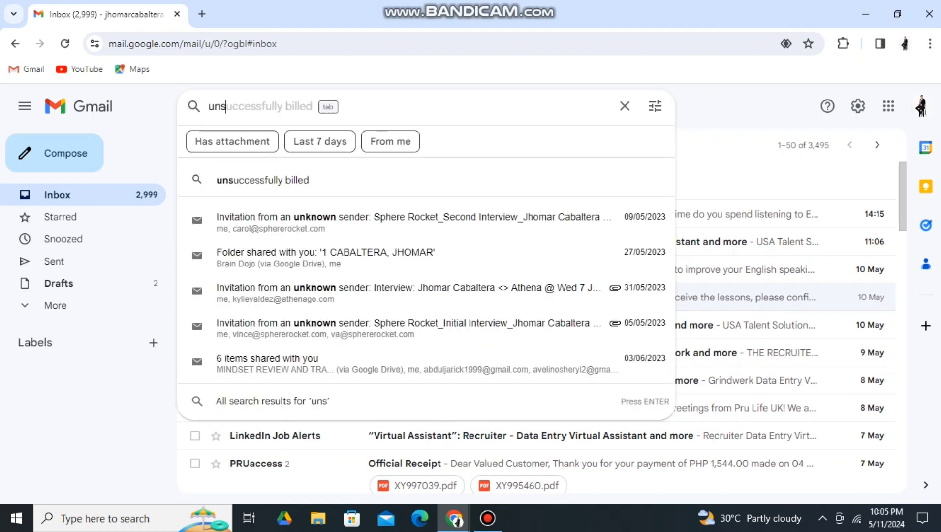
text(ubscribe)
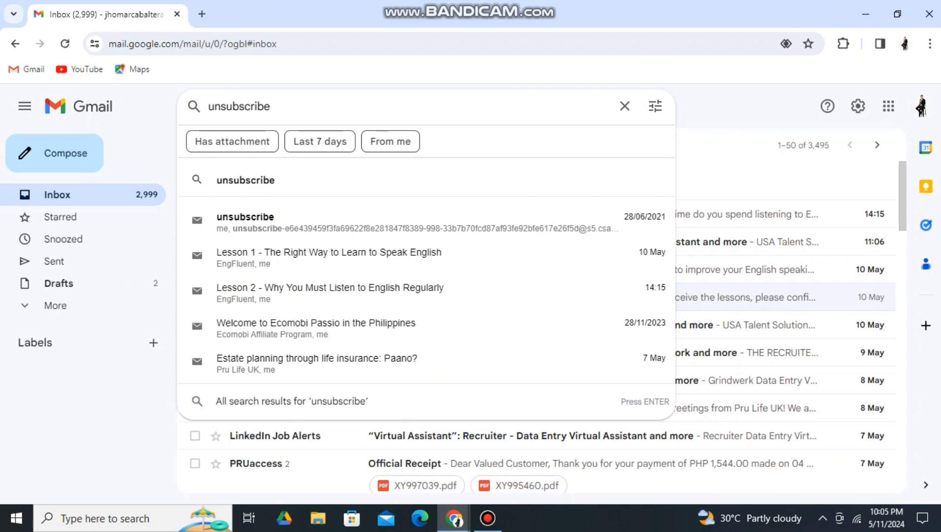
key(Return)
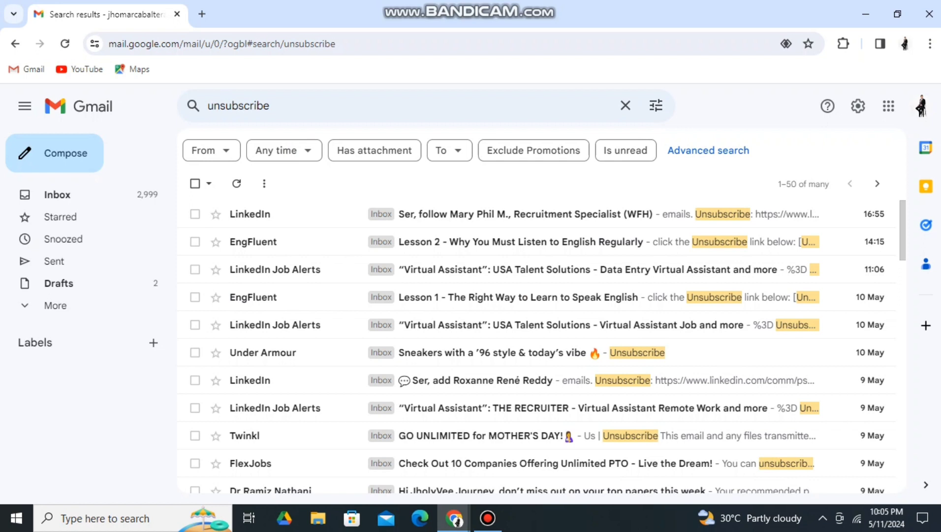
Delete all conversations on this results page except the two EngFluent lessons, and return to the inbox
click(195, 183)
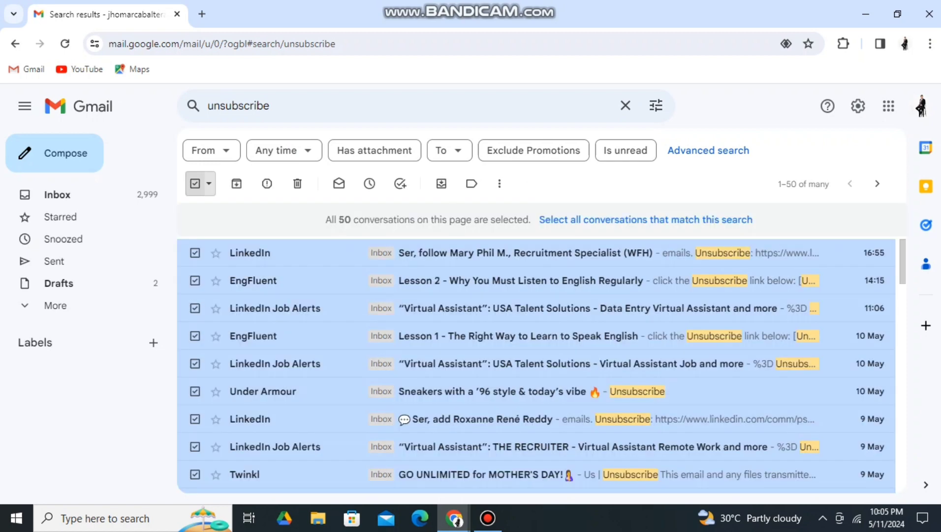
click(195, 280)
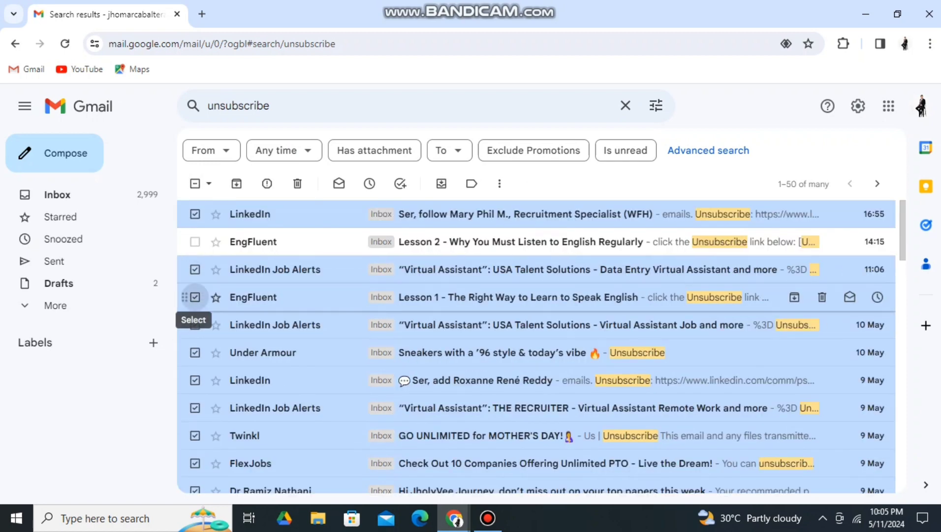
click(195, 297)
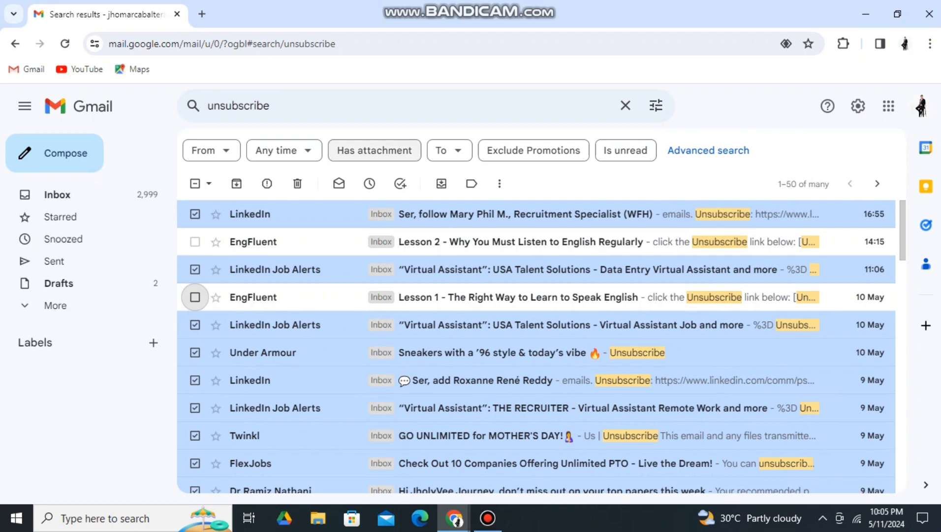
click(297, 183)
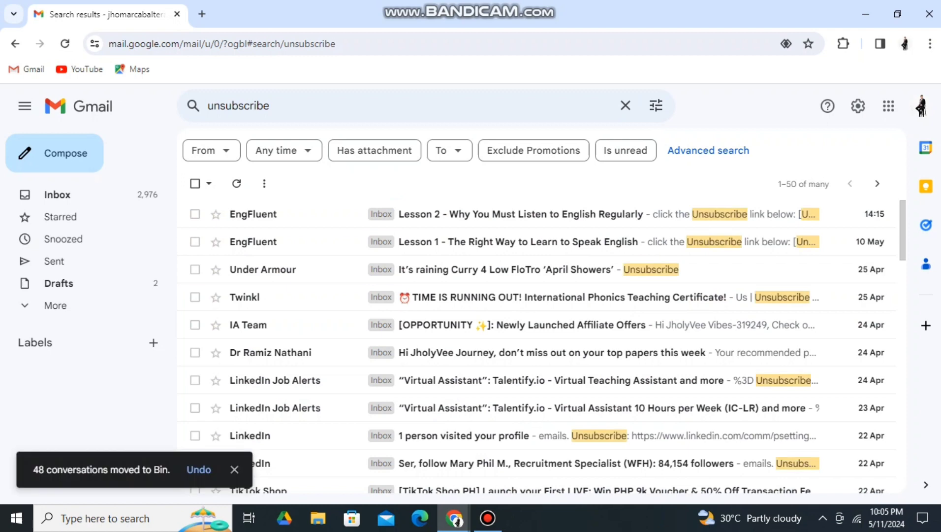
click(157, 192)
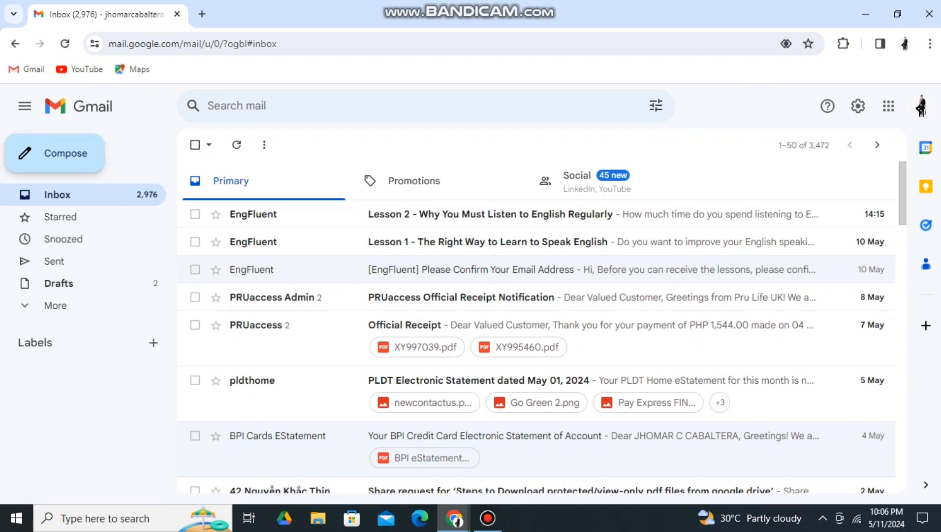
Start a new message to the first contact suggested for "plu" with the subject "Announcement"
click(54, 153)
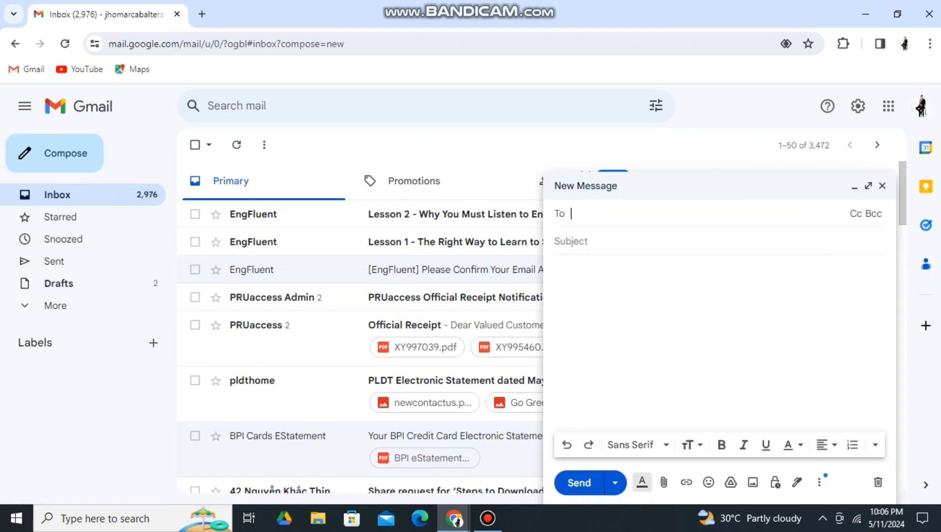
text(plu)
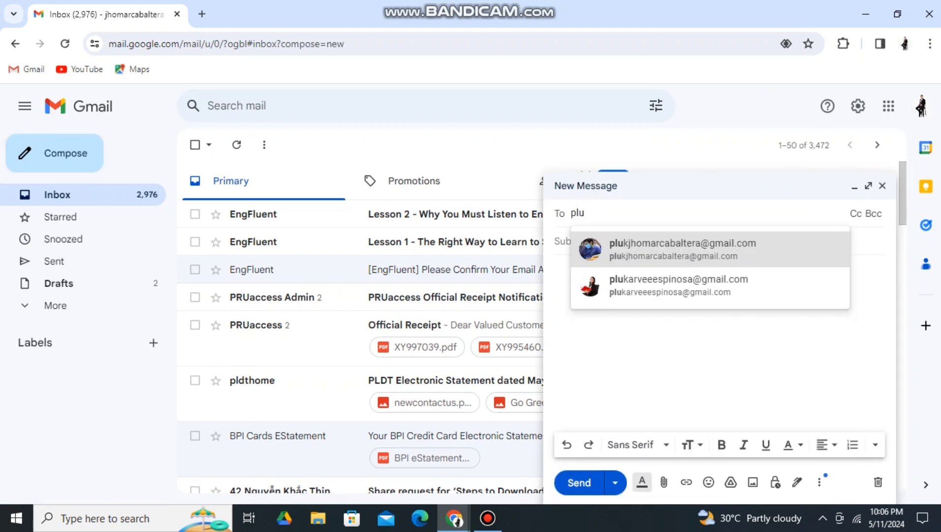
key(Return)
key(Tab)
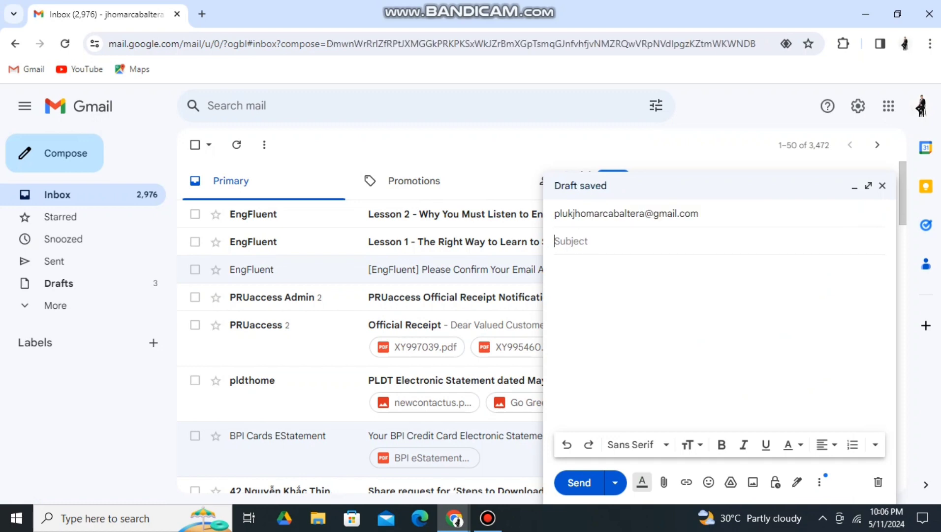
text(Annou)
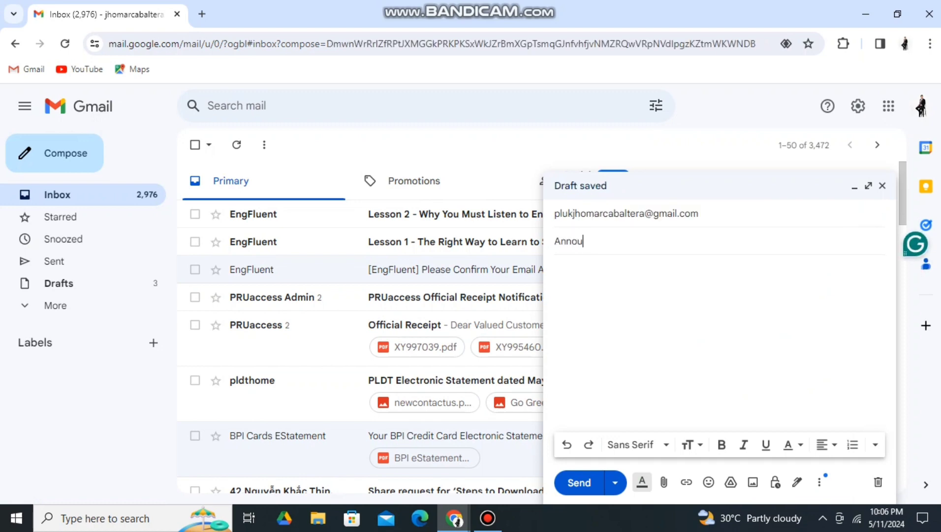
text(ncement)
key(Tab)
Write the body "Good day!" and, after a blank line, "Kindly Join our Meeting by 8:30 am.", accepting the suggested space in the time
text(Good d)
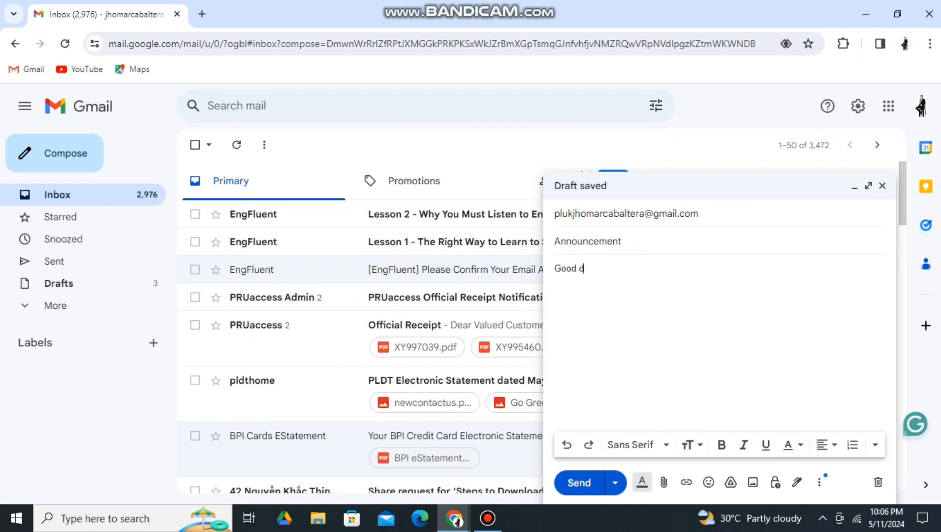
text(ay!)
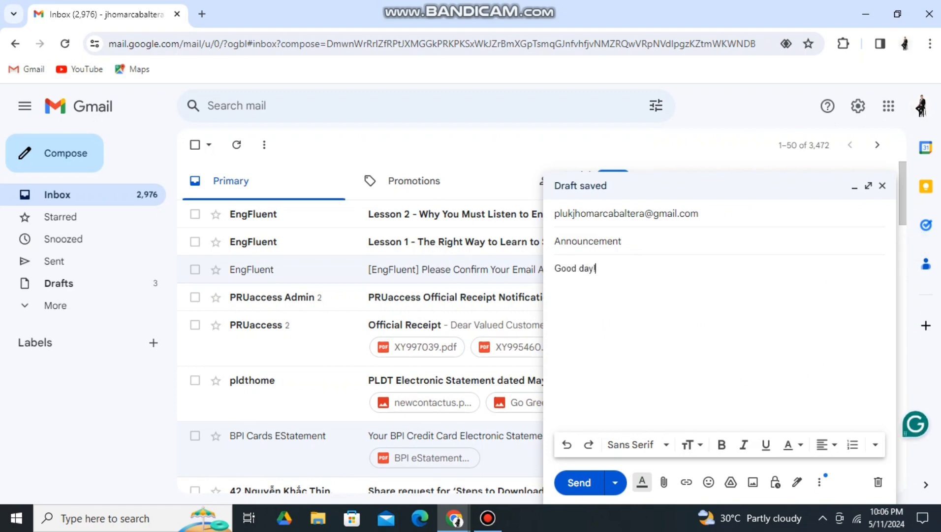
key(Return)
key(Return)
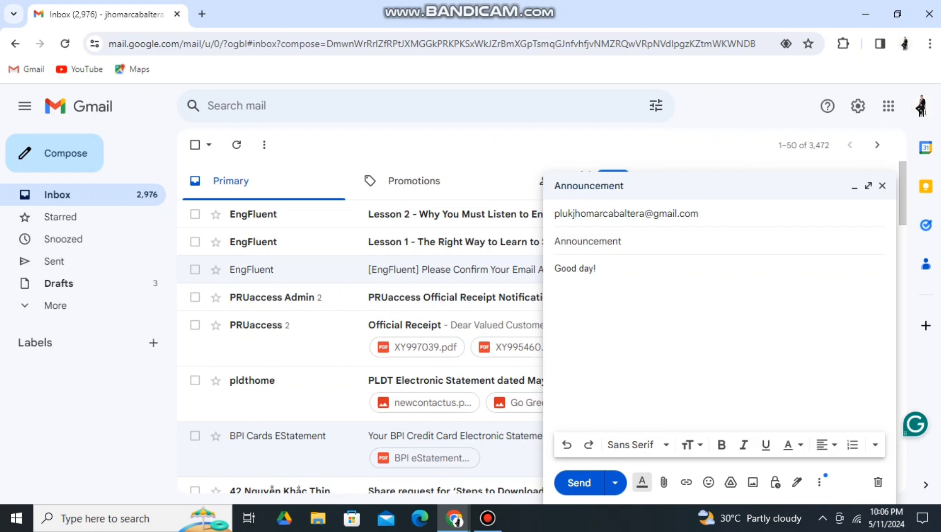
text(Kindl)
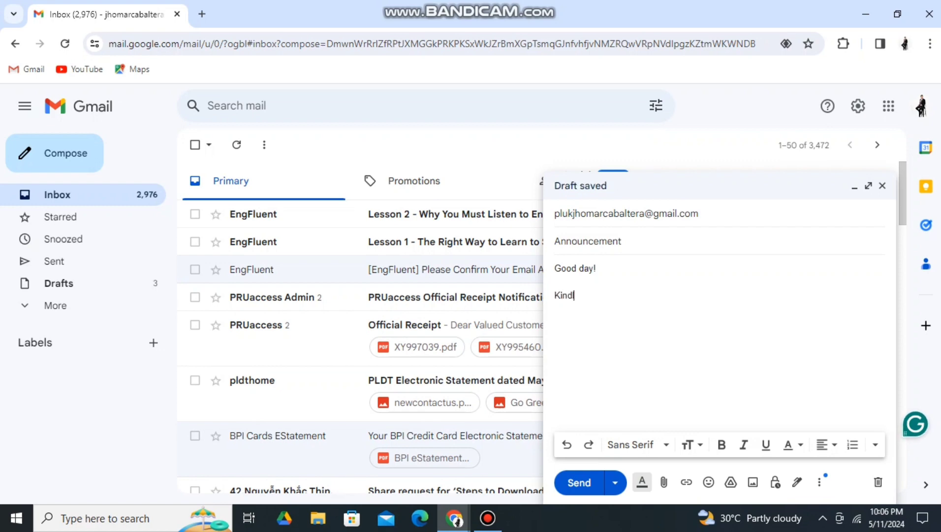
text(y Join our Meetin)
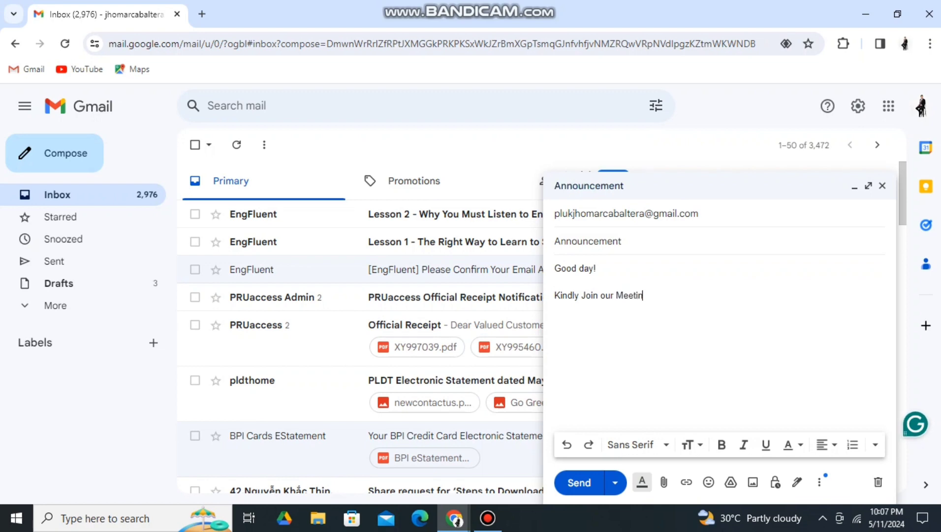
text(g by)
text(8:30)
text(am)
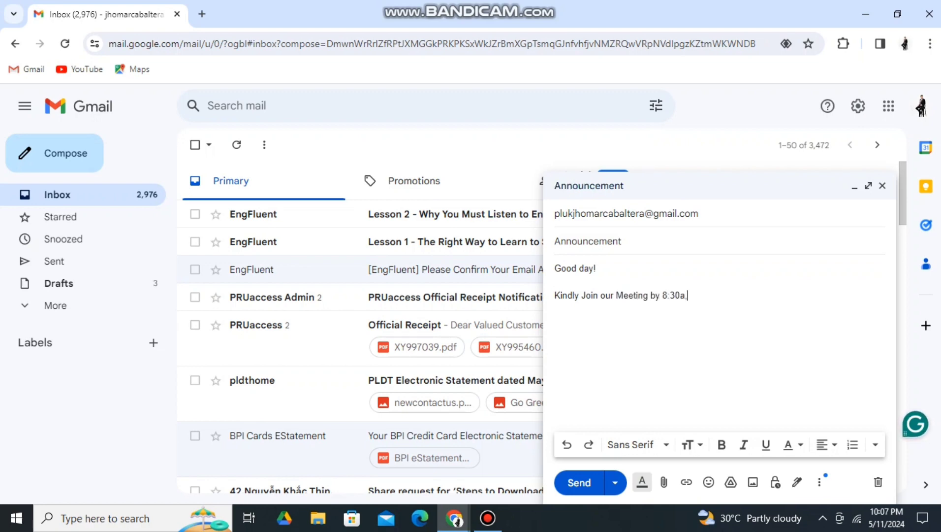
text(.)
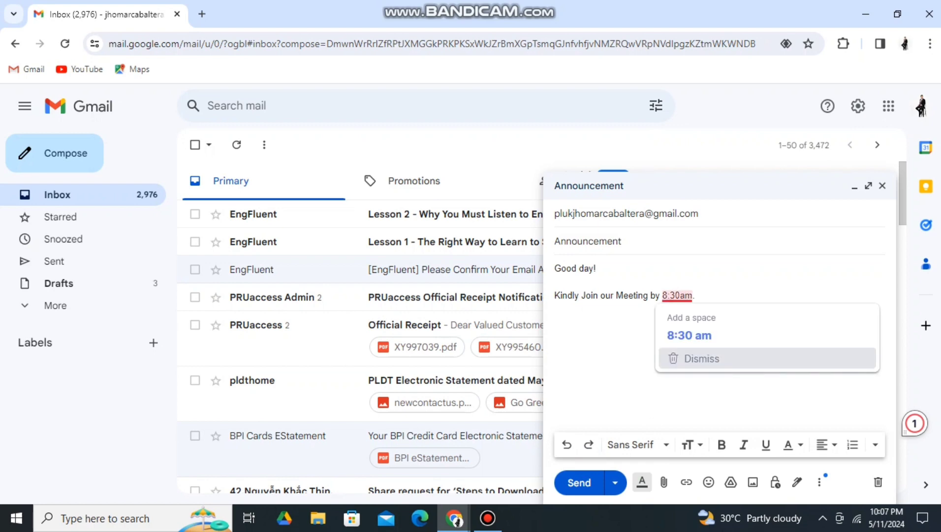
click(690, 335)
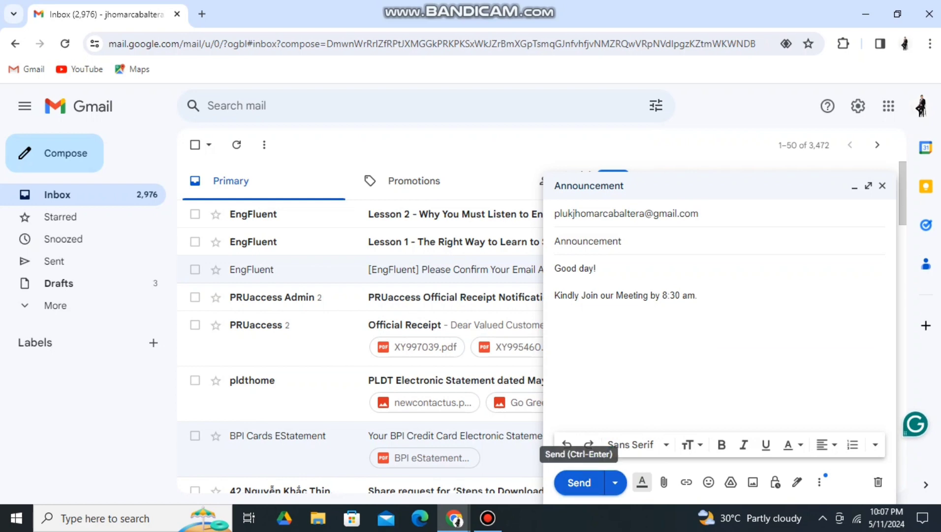
Choose a custom scheduled send for the "Announcement" message and set its date to 12 May 2024
click(615, 483)
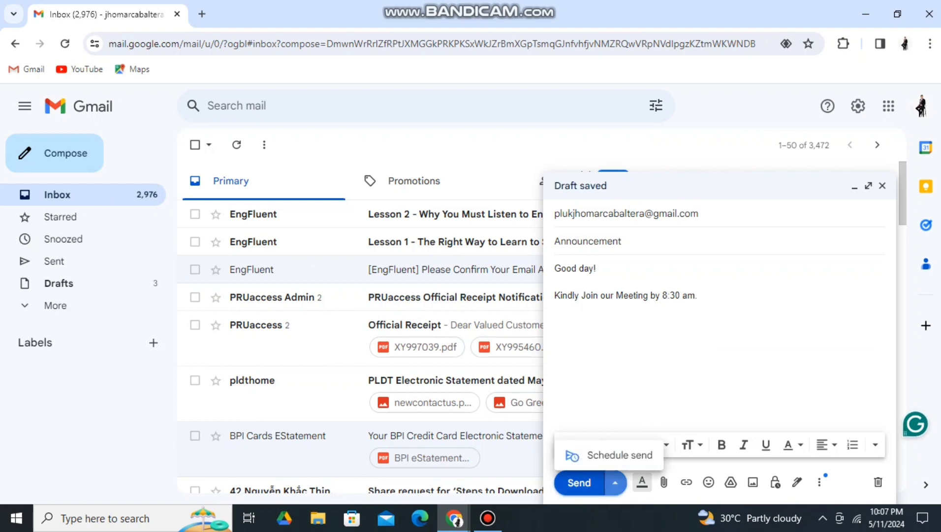
click(620, 455)
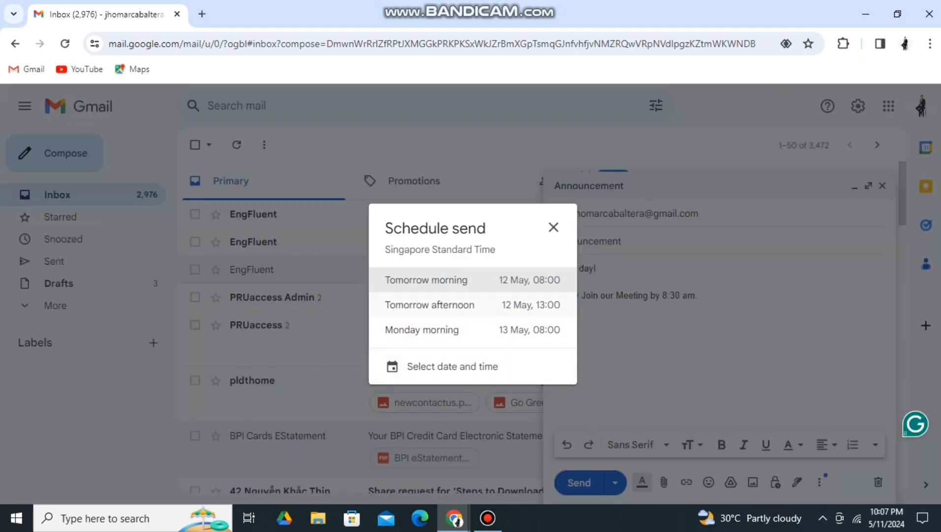
click(452, 368)
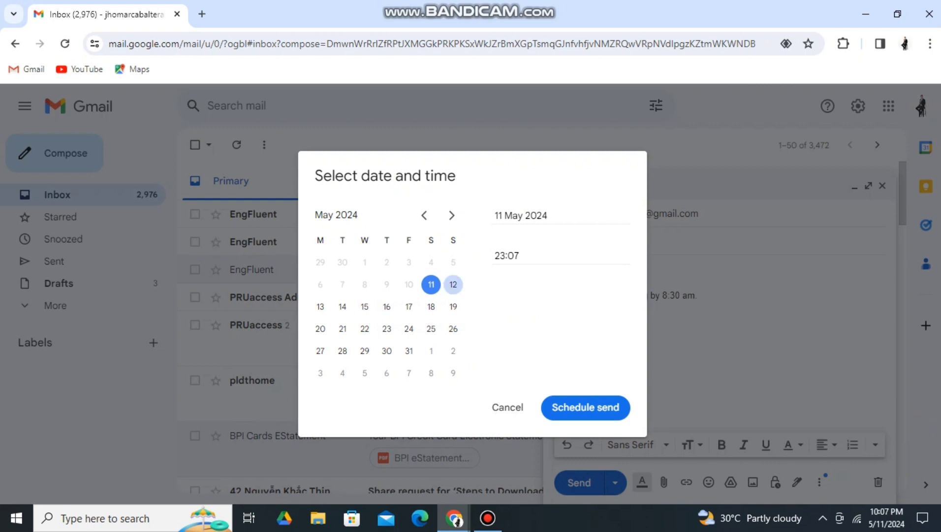
click(453, 285)
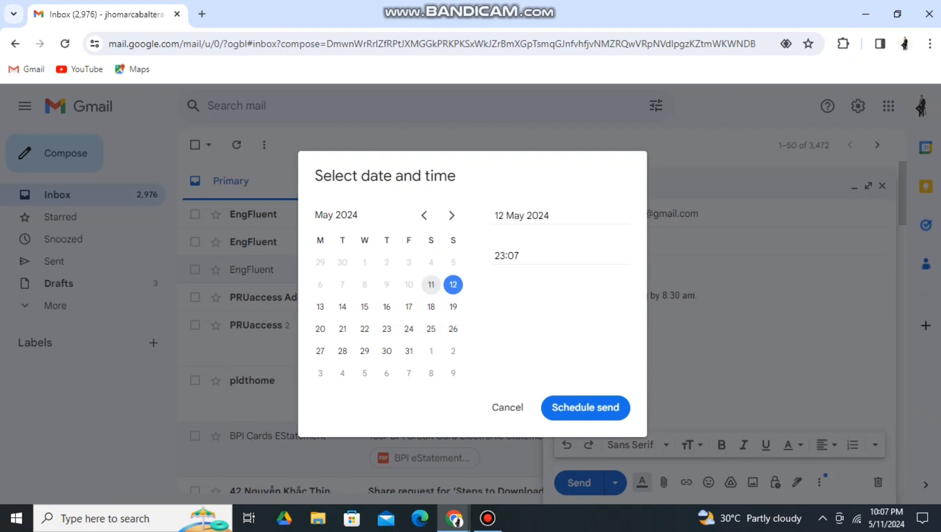
Schedule the "Announcement" message for 08:00 and view it among the scheduled messages
click(505, 256)
key(BackSpace)
key(BackSpace)
text(08)
key(End)
key(BackSpace)
key(BackSpace)
key(BackSpace)
text(:00)
click(585, 407)
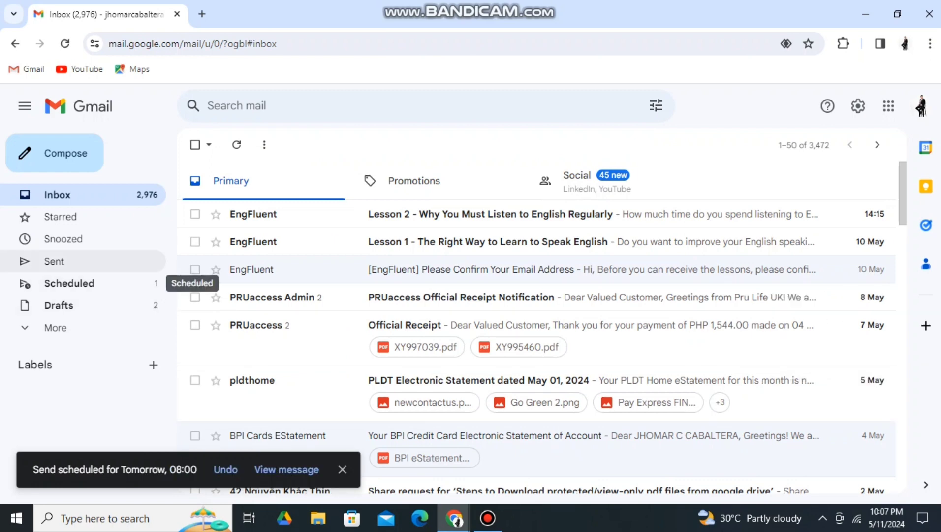
click(73, 283)
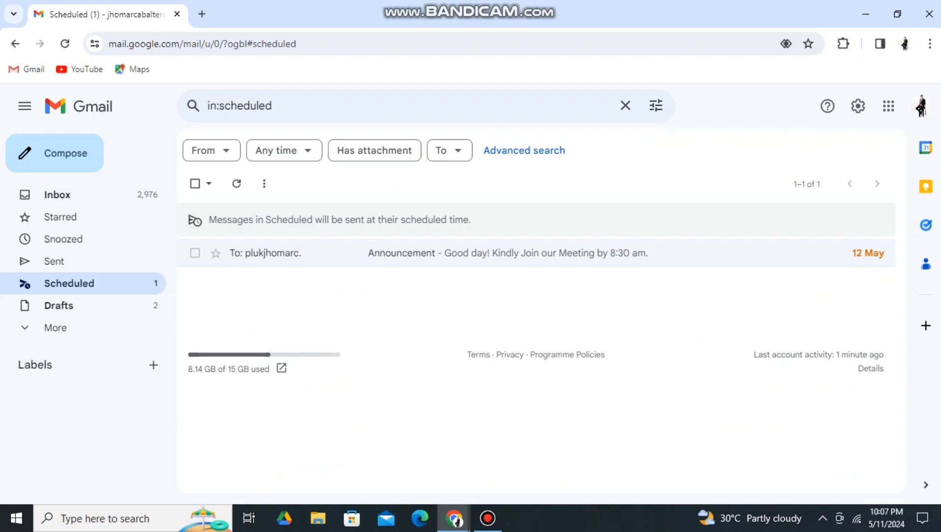
Return to the inbox and snooze the TikTok Shop email about the commission fee adjustment until tomorrow at 08:00
click(57, 194)
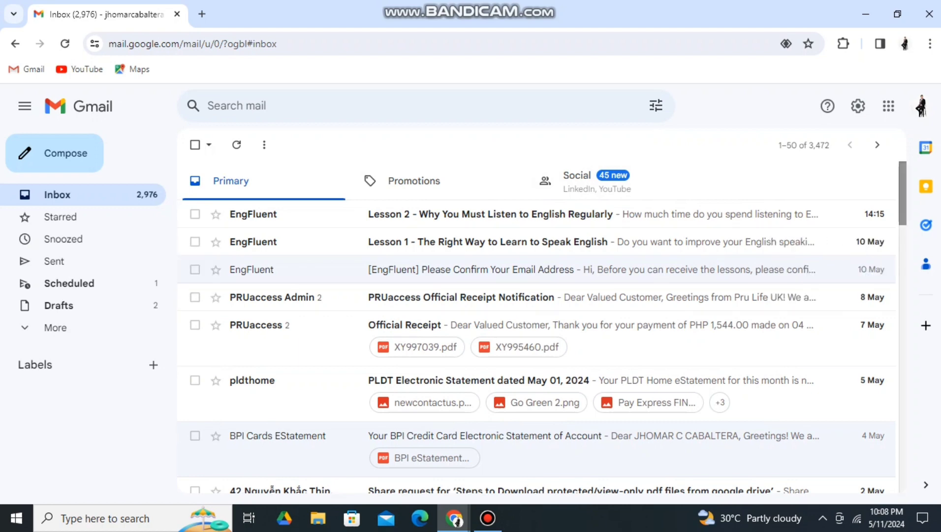
scroll(903, 206, down, 1)
scroll(903, 206, down, 1)
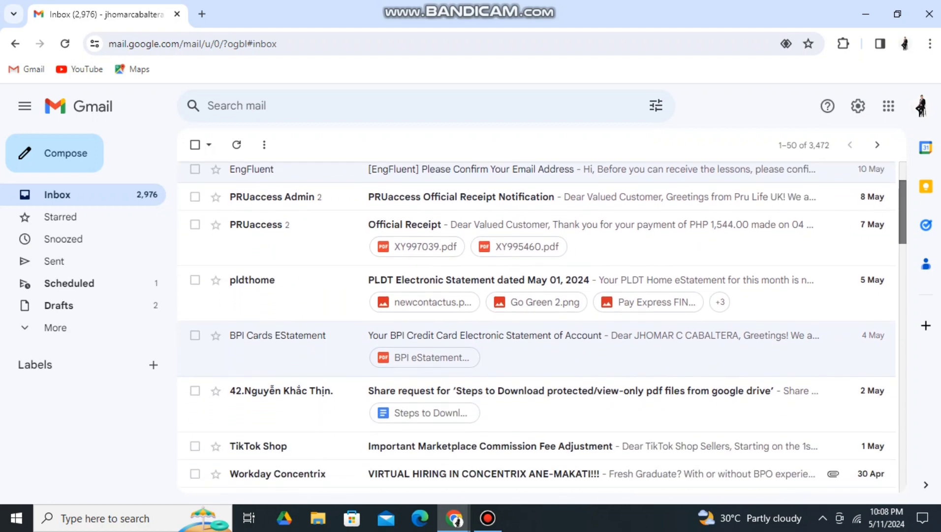
scroll(902, 206, down, 1)
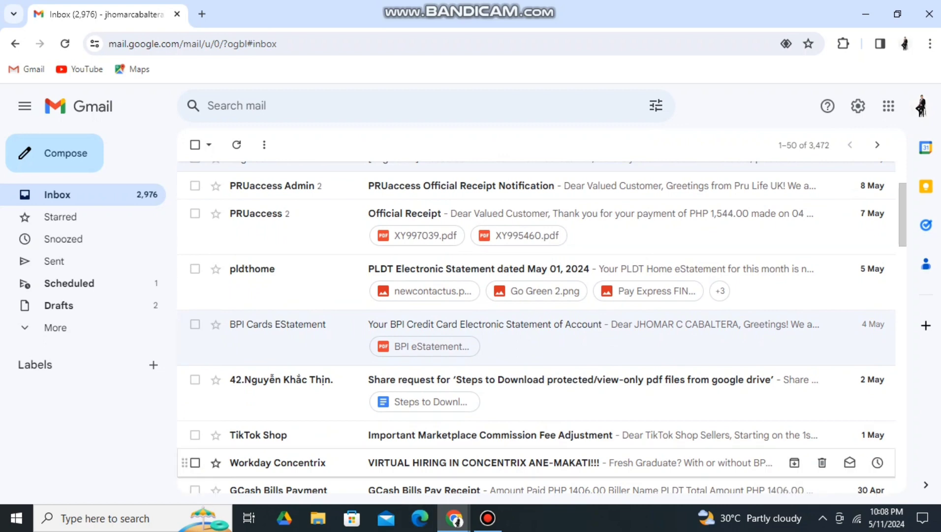
click(640, 434)
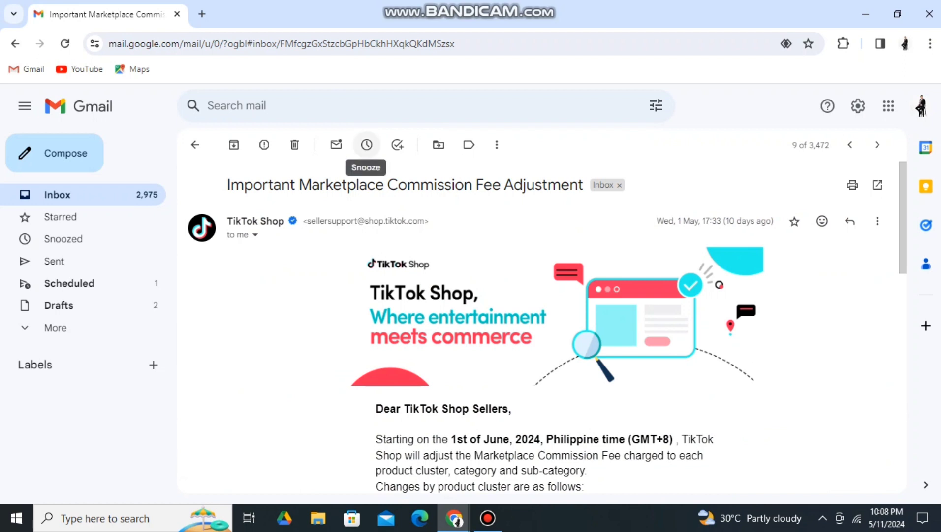
click(366, 145)
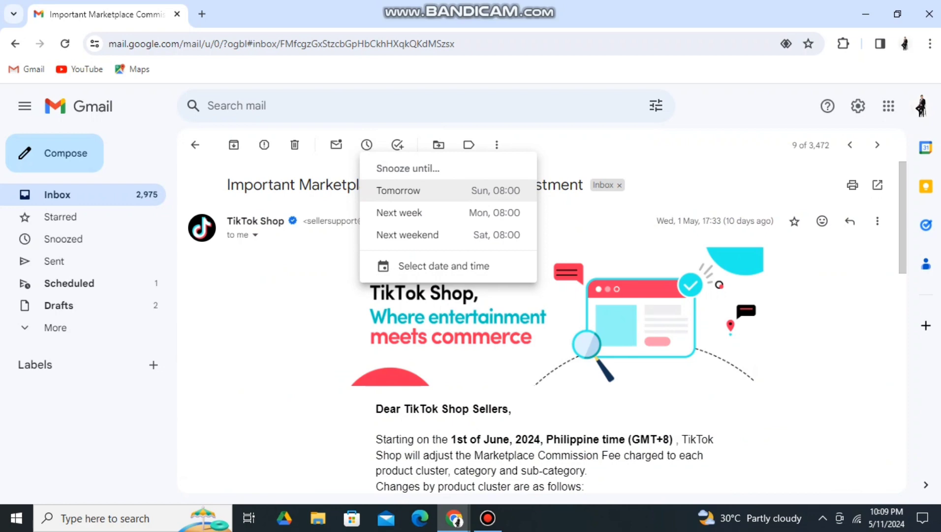
click(399, 190)
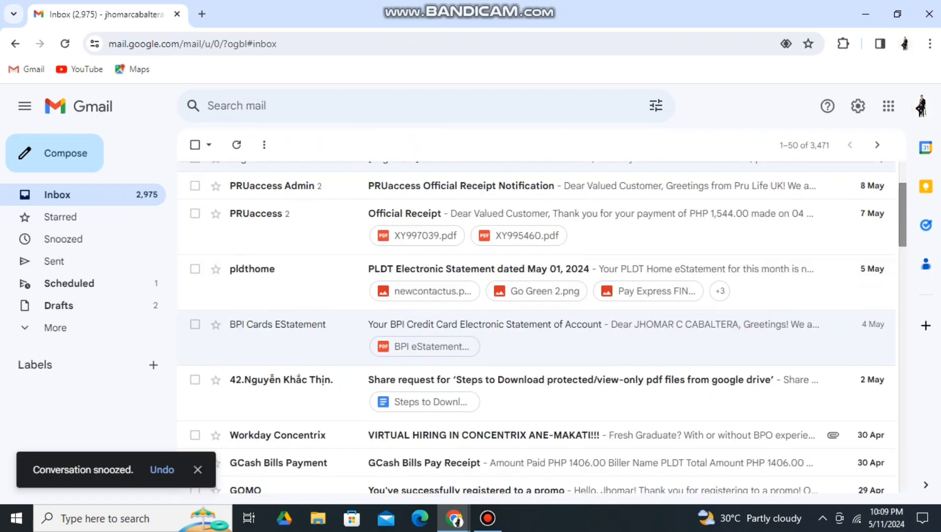
Open the Workday Concentrix virtual hiring email in the inbox and archive it
drag(903, 214, 903, 192)
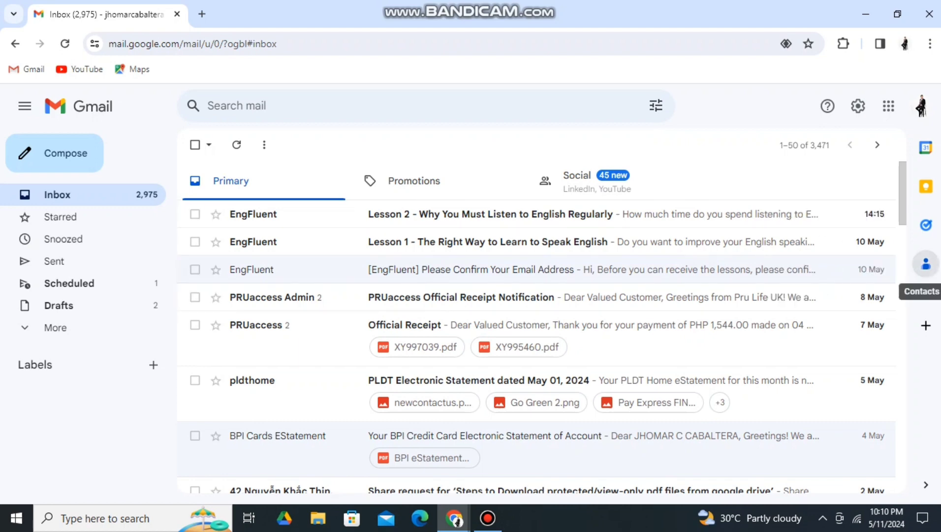
scroll(537, 327, down, 1)
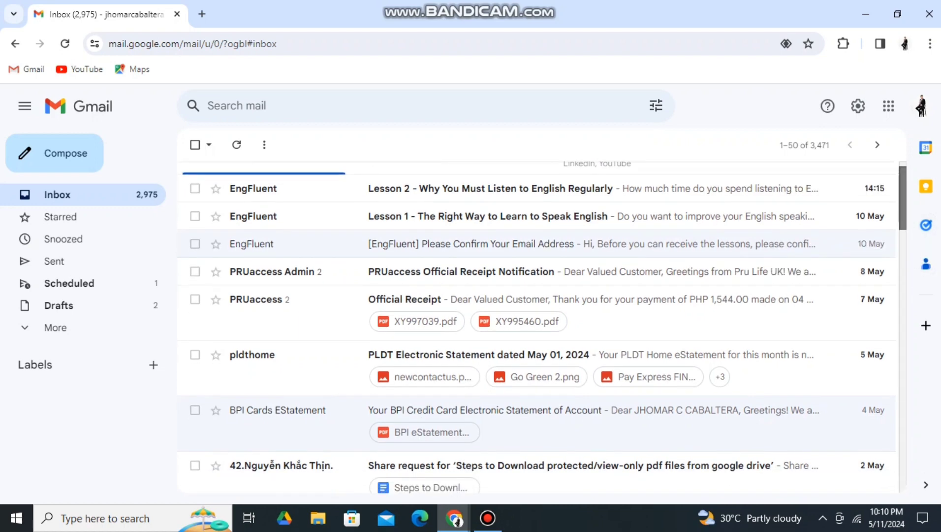
scroll(537, 327, down, 3)
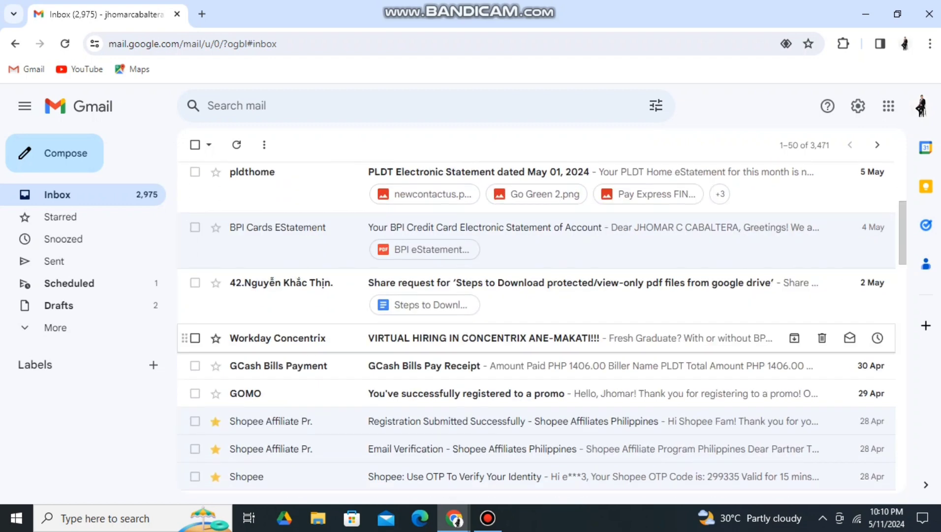
click(295, 337)
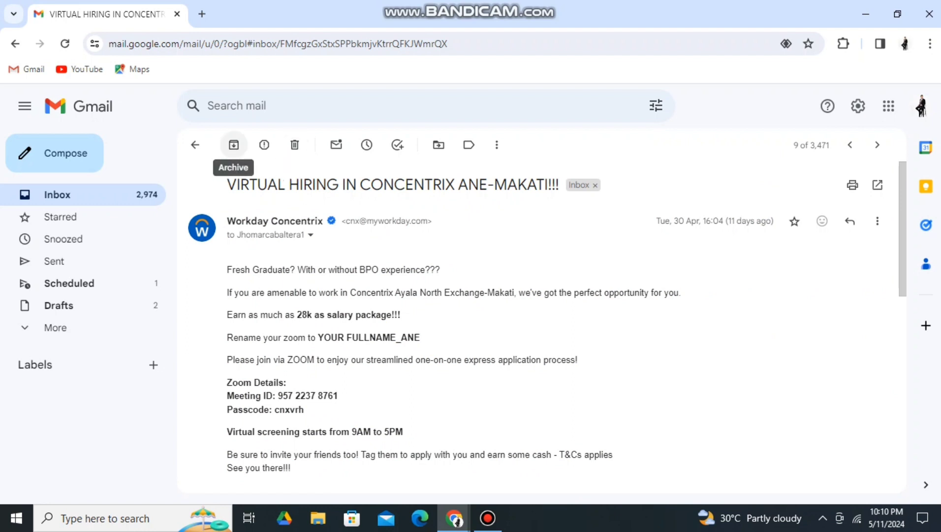
click(233, 145)
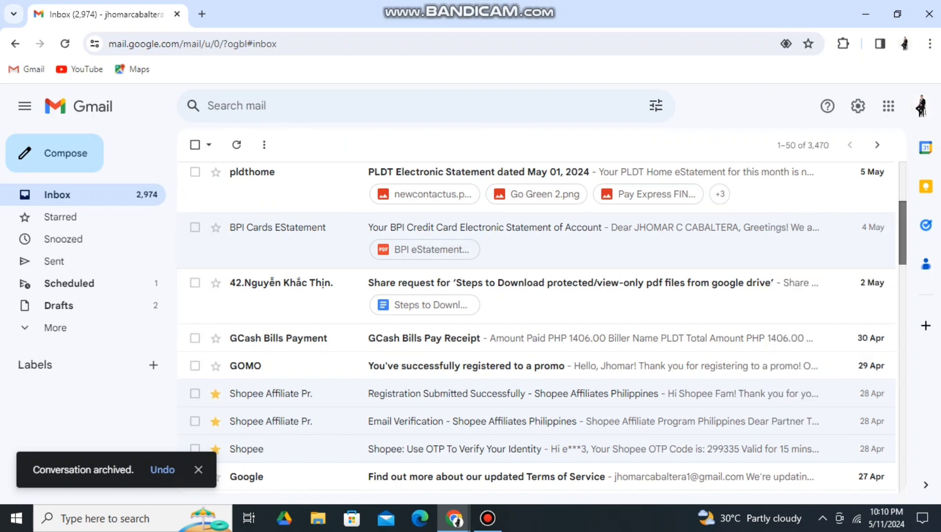
Expand the mail folder list to show the additional folders such as All Mail
scroll(542, 330, up, 5)
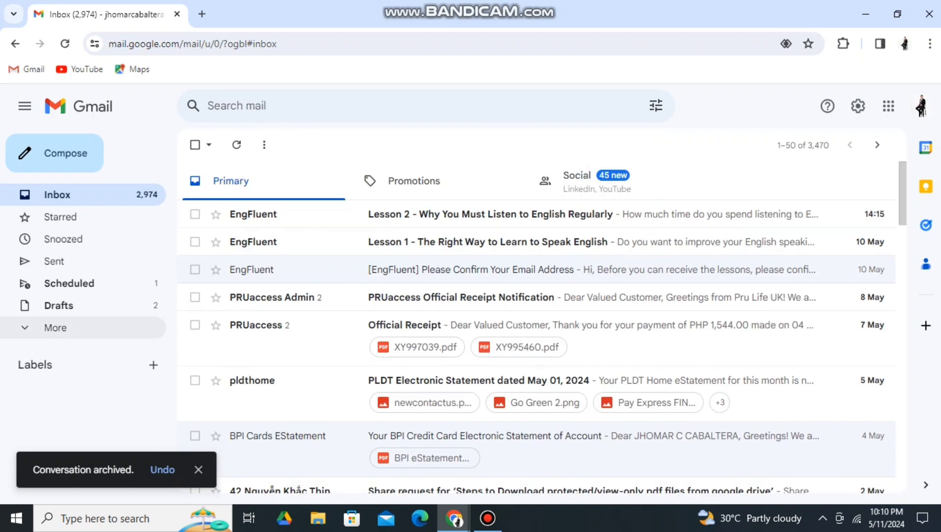
click(55, 327)
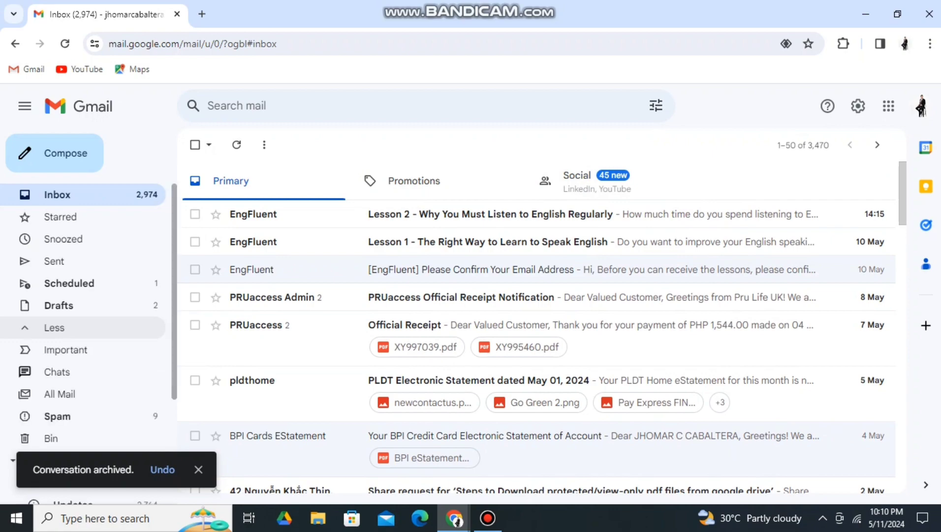